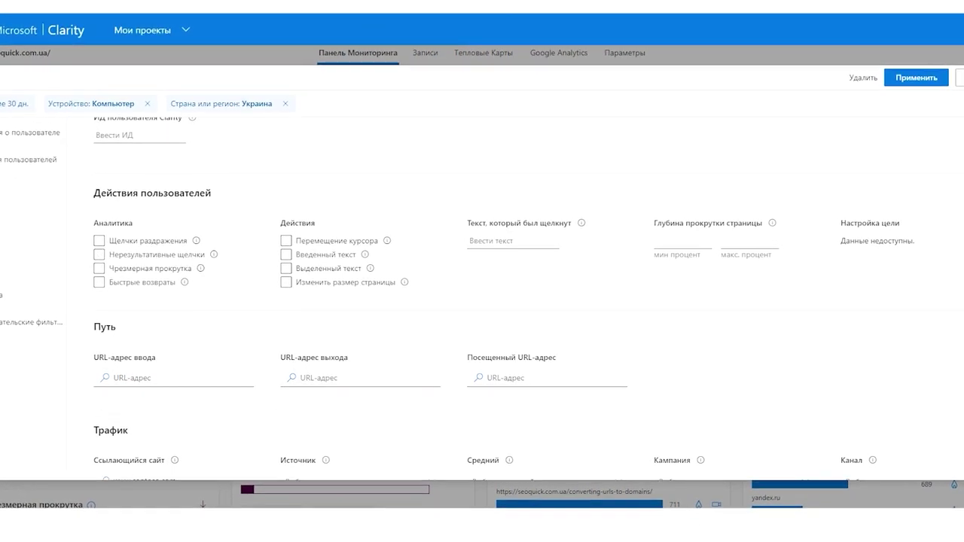
Step: Filter the dashboard to sessions with dead clicks (Нерезультативные щелчки), keeping the Компьютер and Украина filters
scroll(482, 302, "up", 3)
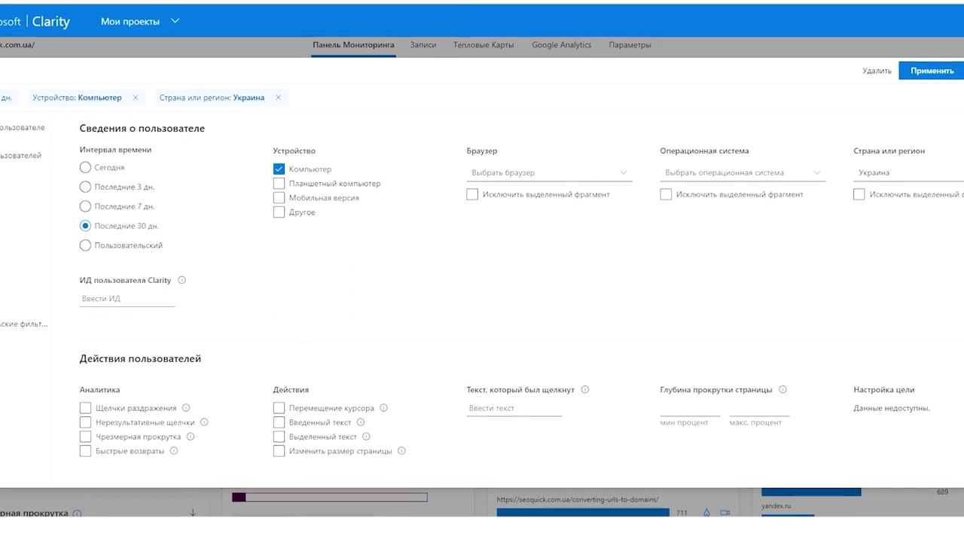
scroll(482, 301, "down", 5)
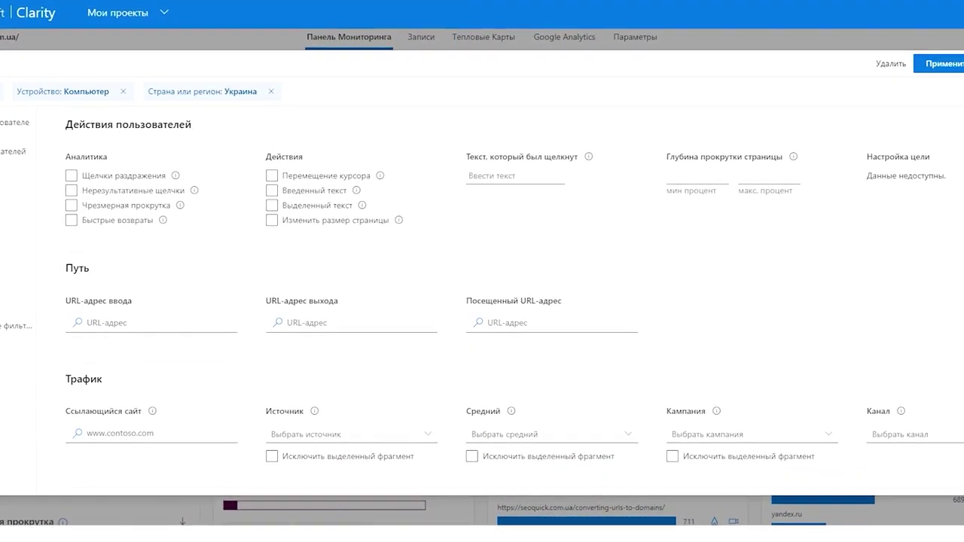
left_click(73, 191)
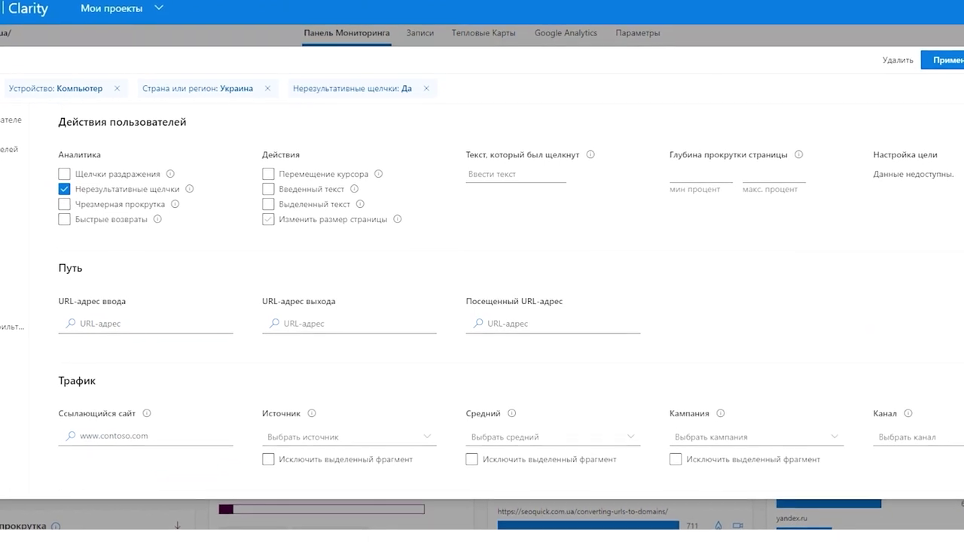
scroll(482, 301, "down", 2)
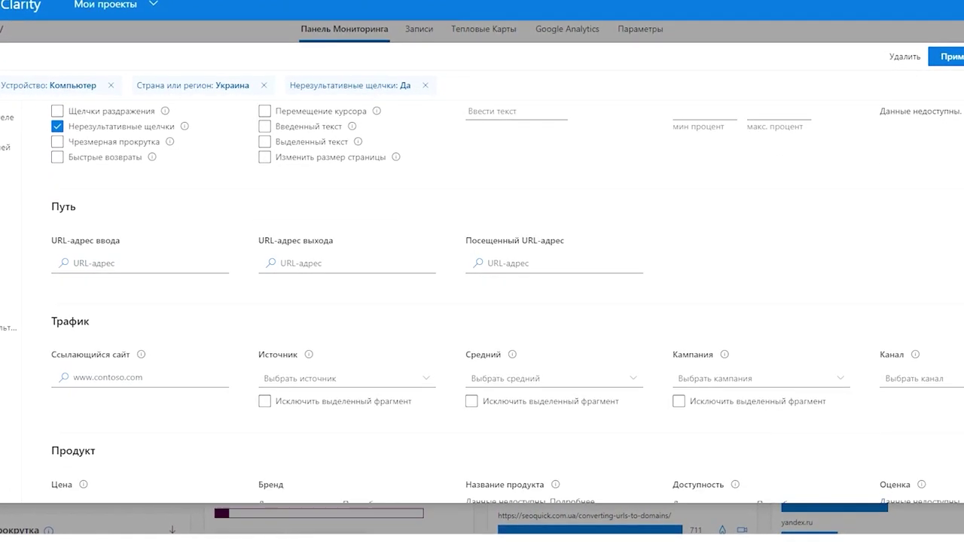
left_click(950, 57)
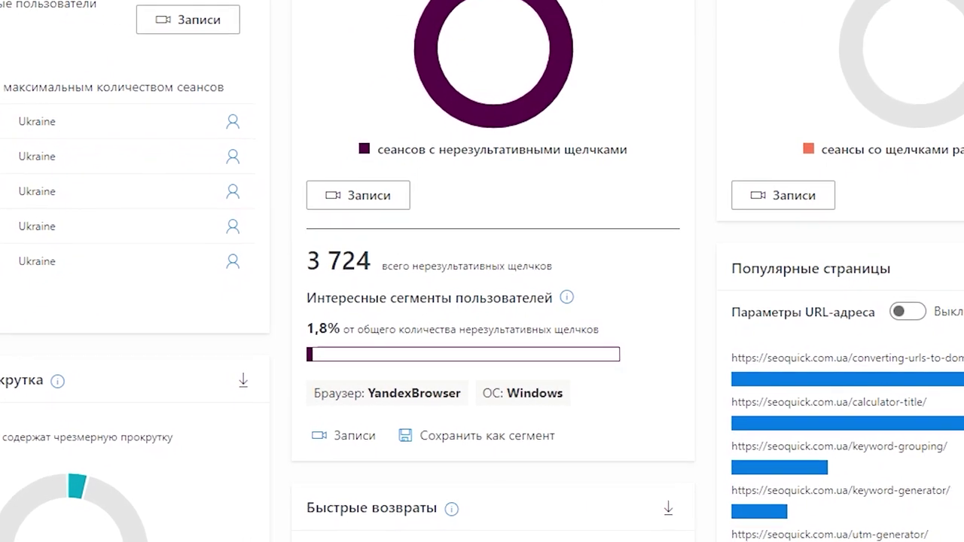
Step: Check the explanations of the interesting user segments and of the dead clicks metric on the dashboard card
mouse_move(488, 317)
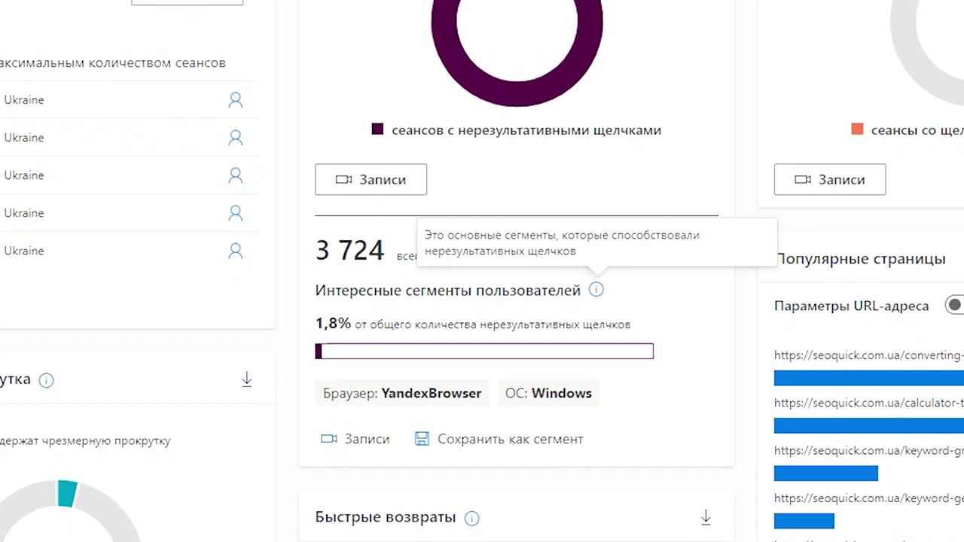
scroll(482, 271, "up", 1)
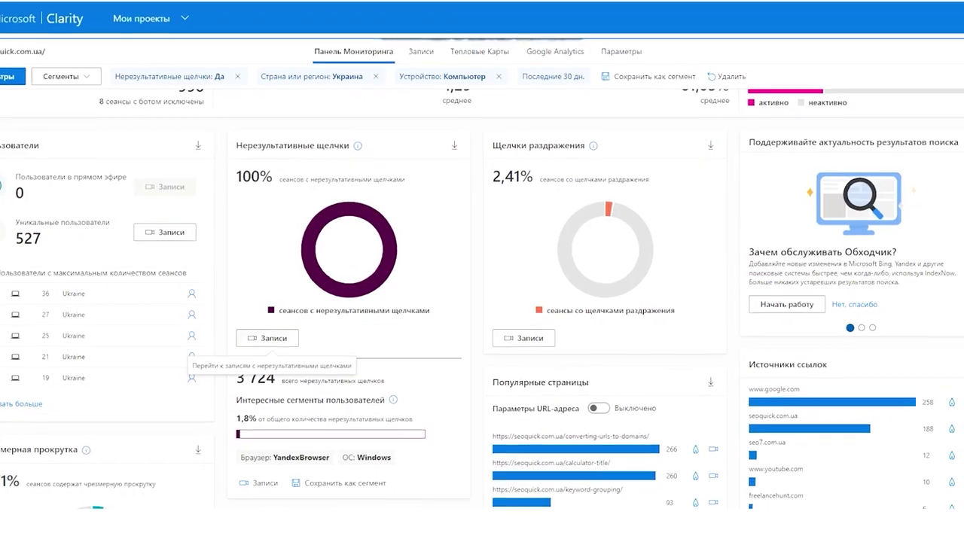
mouse_move(352, 140)
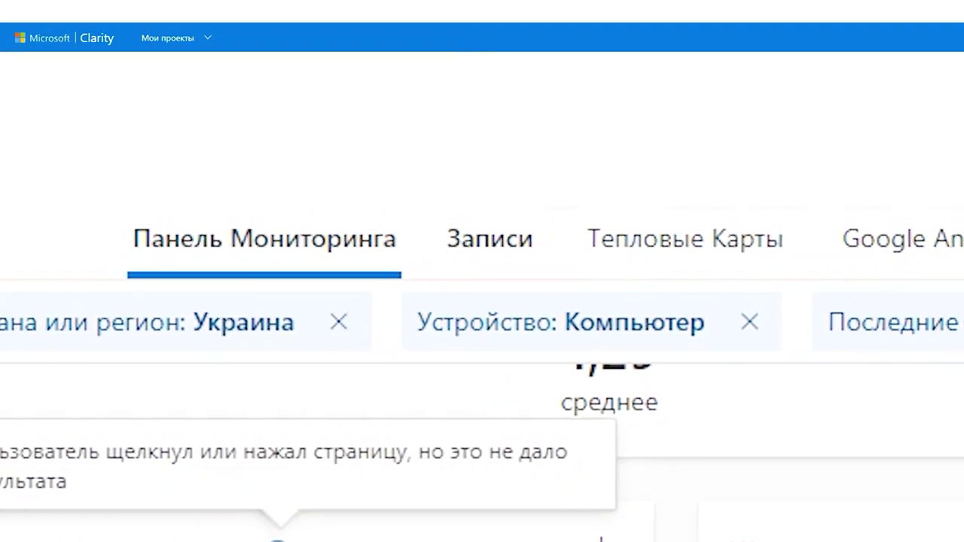
Step: Play the filtered session recording of .../converting-urls-to-domains/ and set its playback speed to 2x
left_click(520, 243)
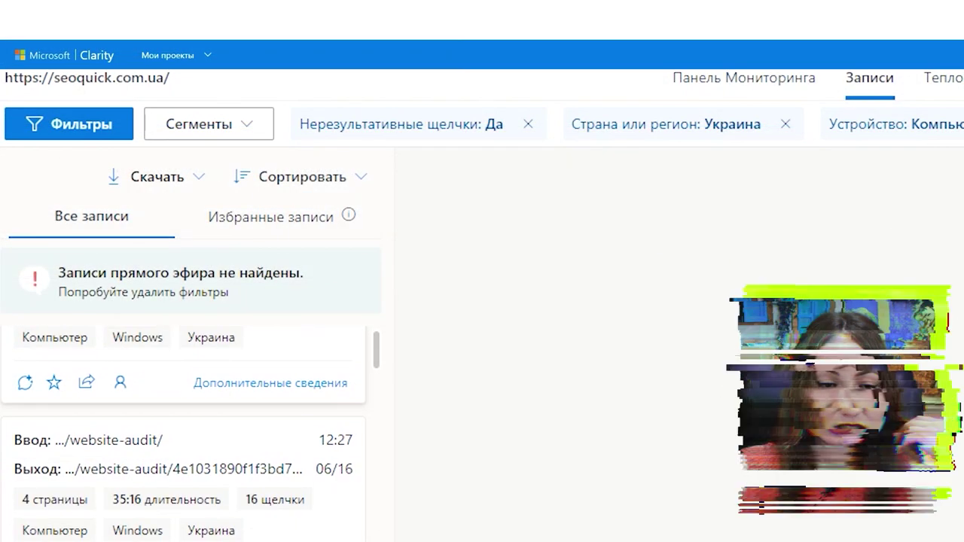
left_click(181, 392)
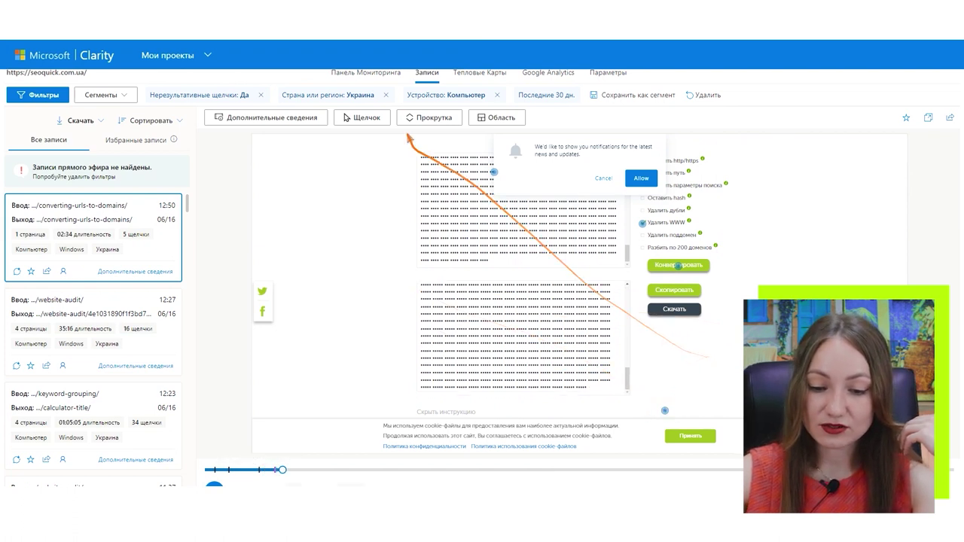
left_click(354, 486)
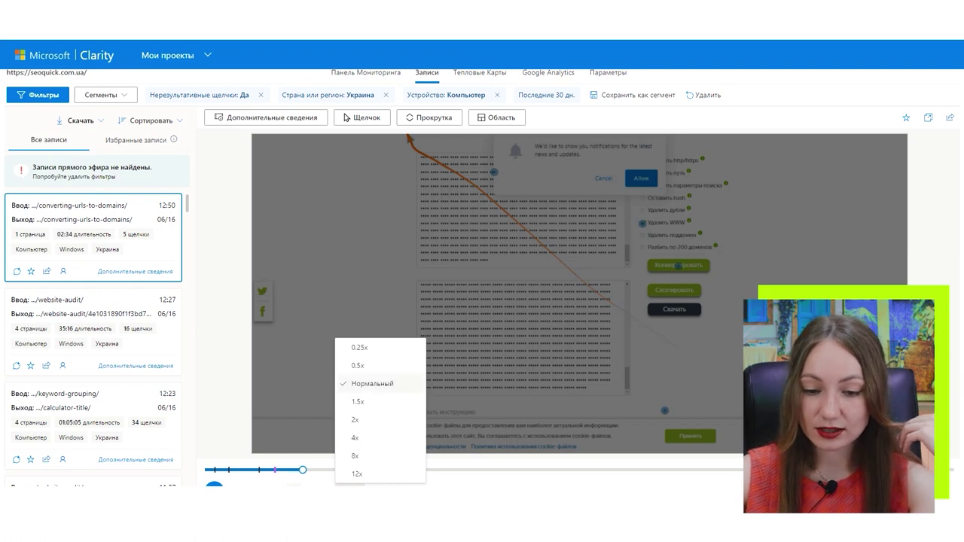
left_click(376, 415)
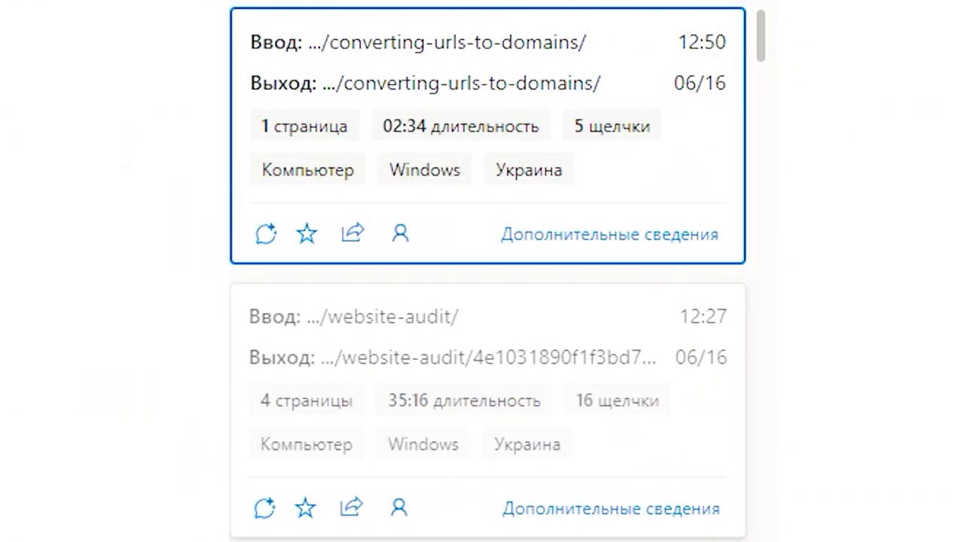
Step: Open the .../website-audit/ session recording and show its session event timeline (Сеанс)
left_click(487, 407)
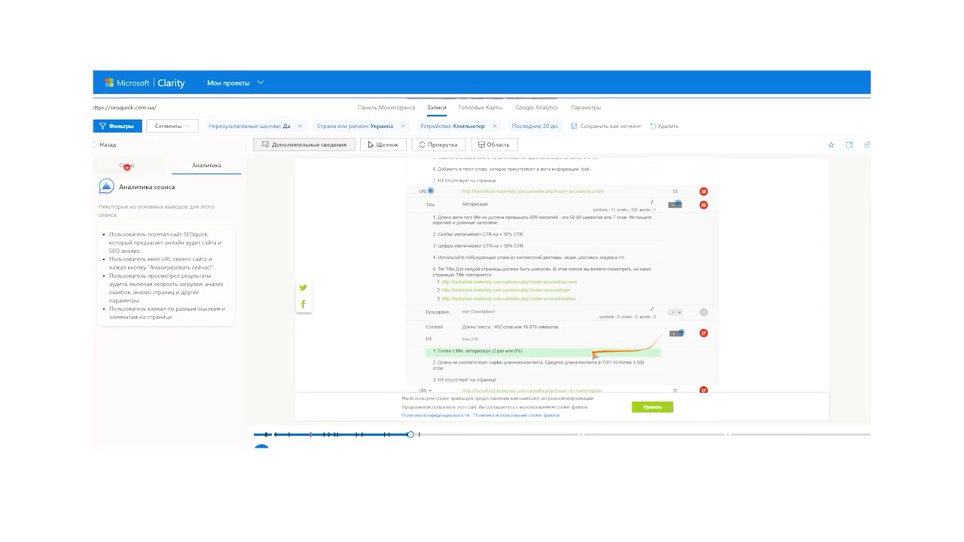
left_click(127, 166)
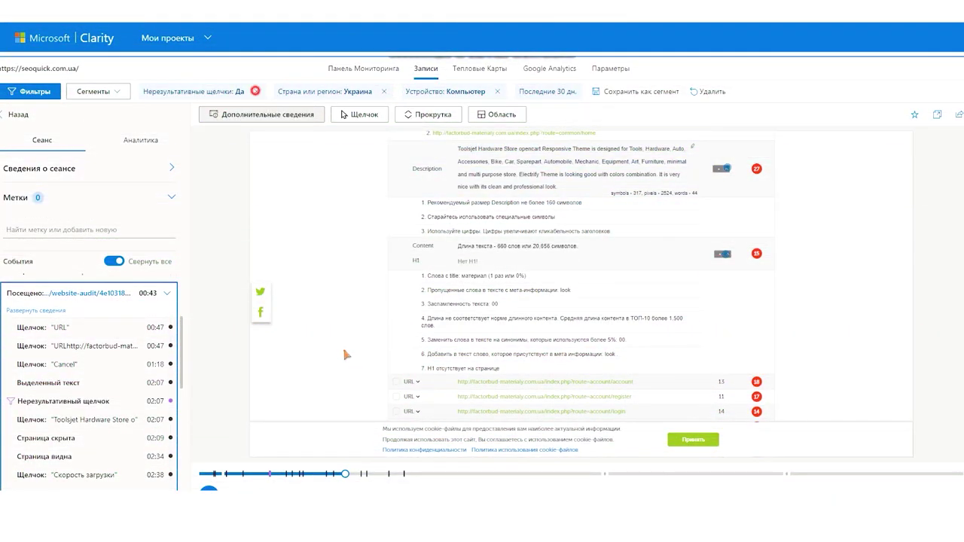
Step: Remove the dead clicks filter from the recordings and leave the filter settings
left_click(256, 91)
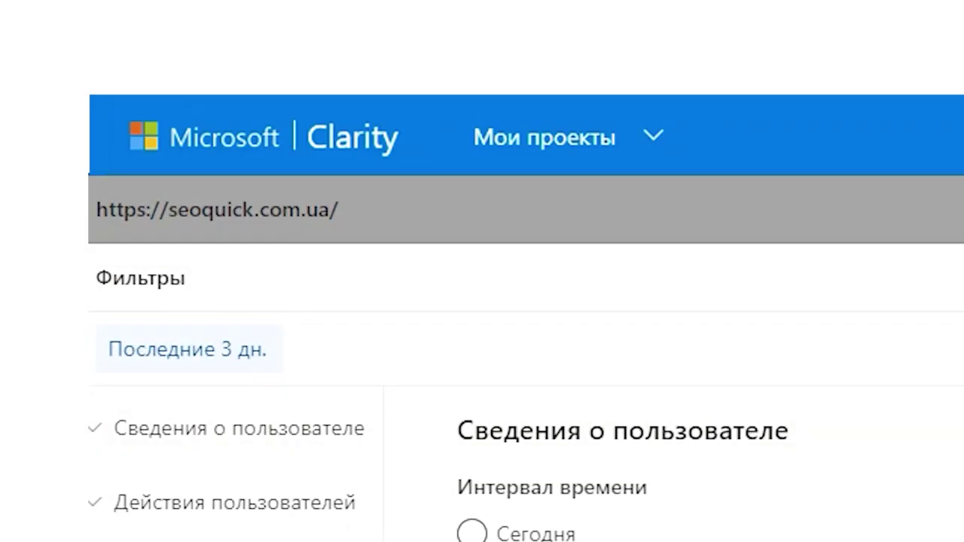
key("Escape")
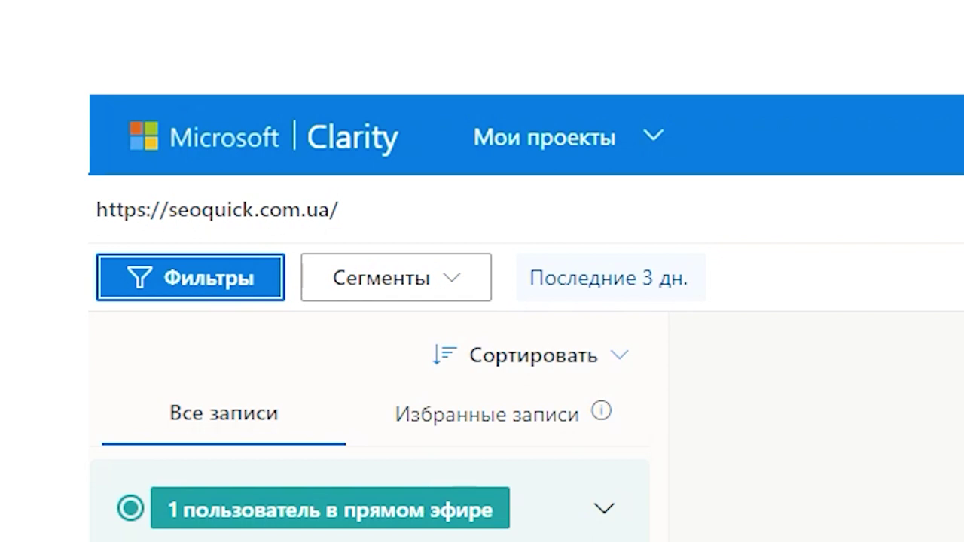
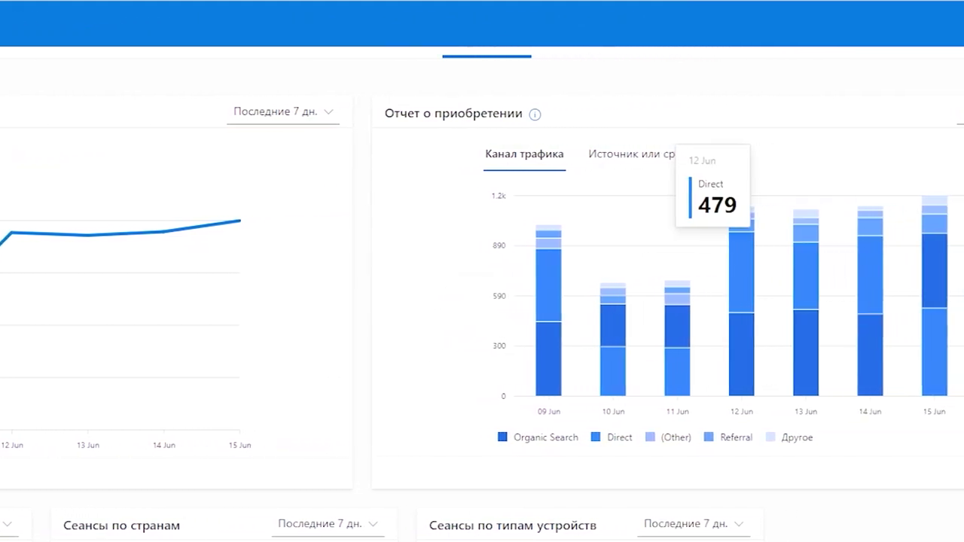
Step: View the Google Analytics acquisition report by source or medium (Источник или среда) and the reports below it
left_click(599, 155)
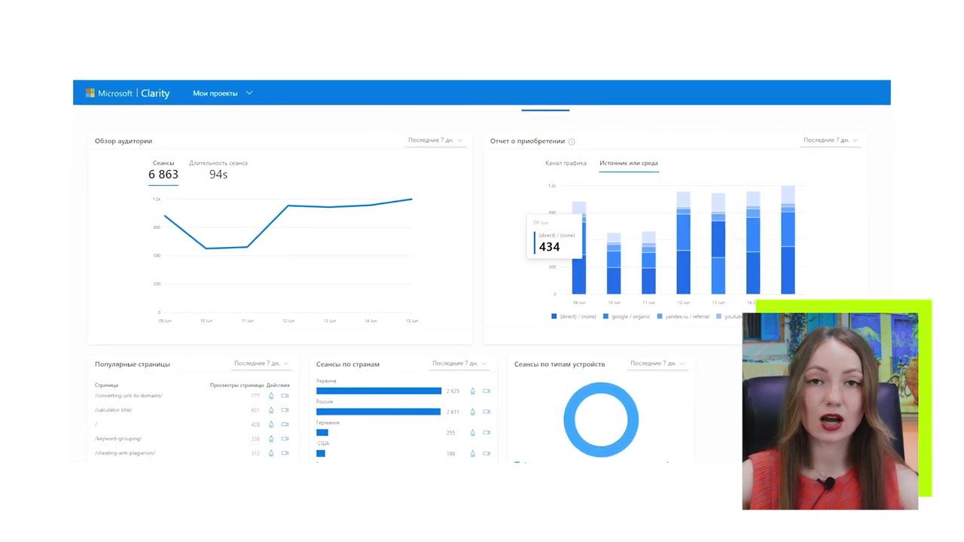
scroll(482, 301, "down", 2)
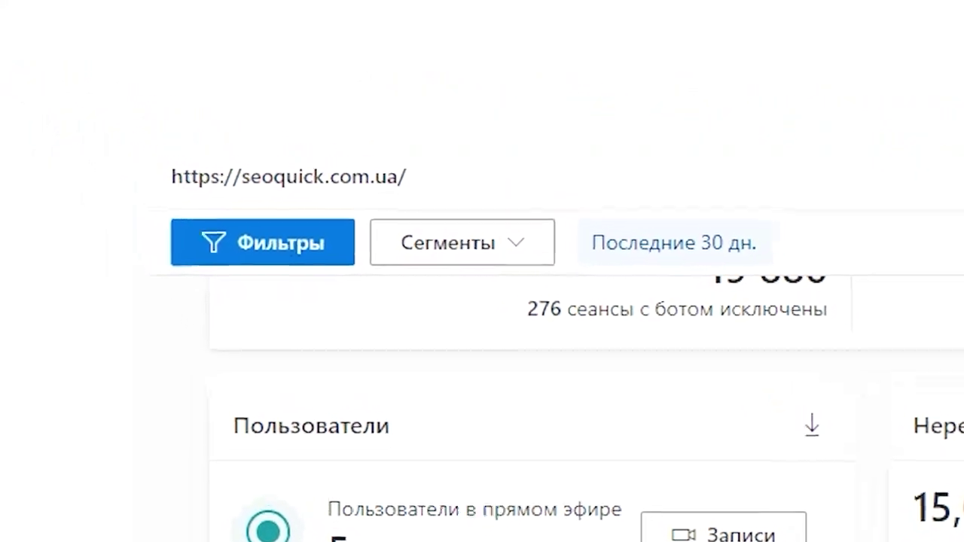
Step: Open the dashboard's filter settings and look through the available user information and user action criteria
left_click(254, 240)
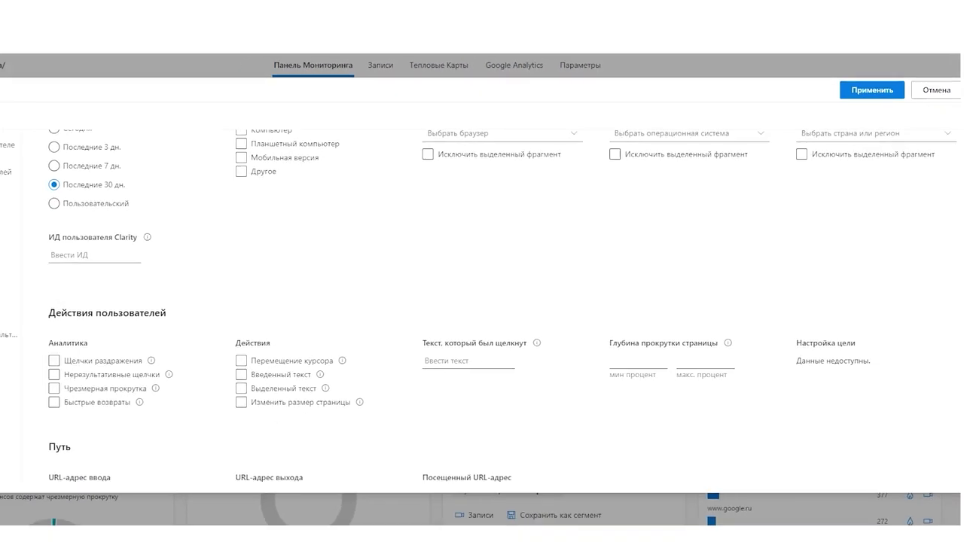
scroll(482, 294, "down", 1)
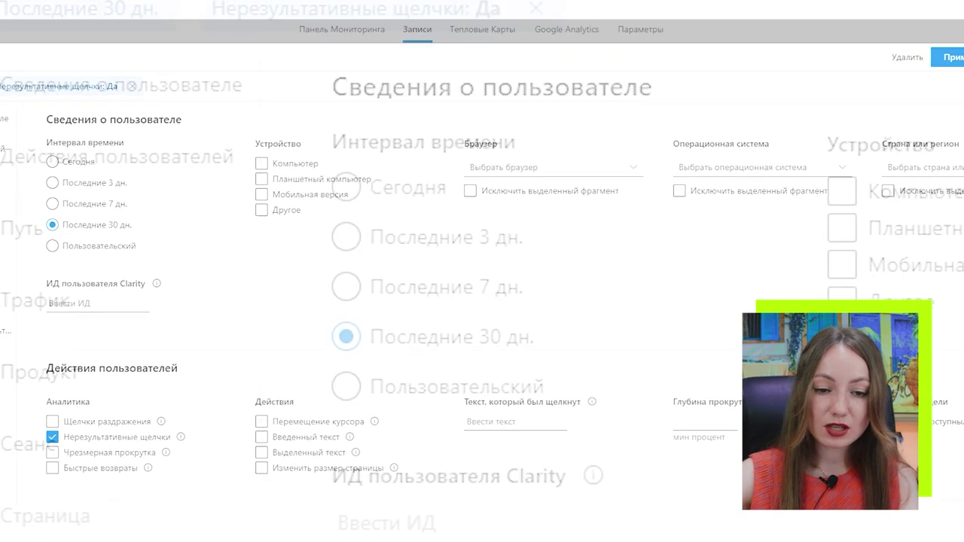
Step: Add the device type Компьютер to the recordings filter alongside the dead clicks criterion
scroll(482, 301, "down", 3)
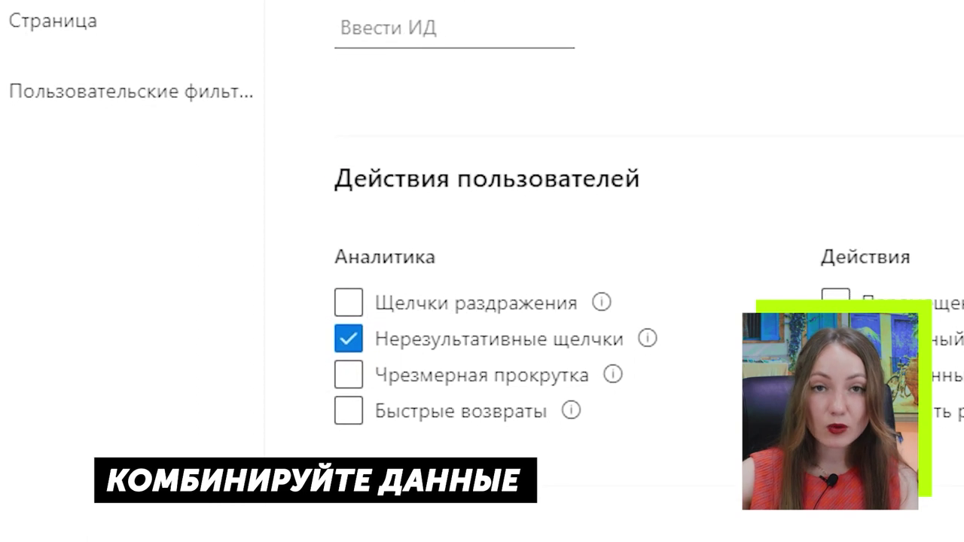
scroll(482, 264, "down", 3)
scroll(482, 263, "down", 1)
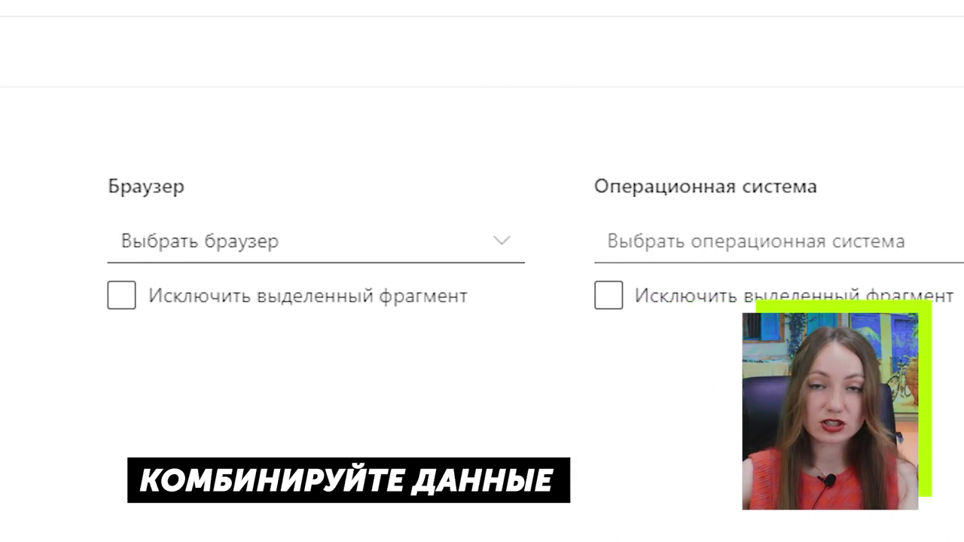
left_click(280, 256)
left_click(827, 375)
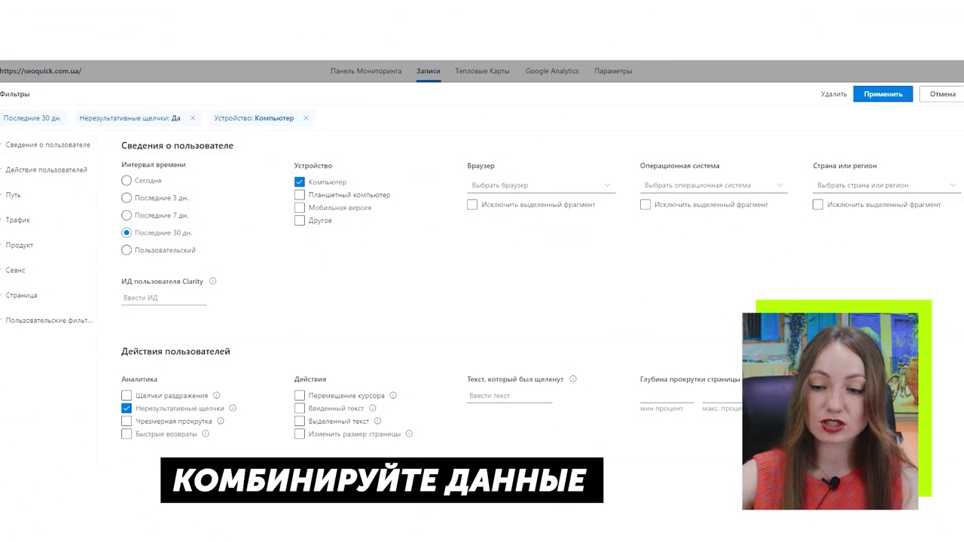
Step: Look through the path, traffic, product, session and page criteria in the recordings filter
scroll(482, 317, "down", 3)
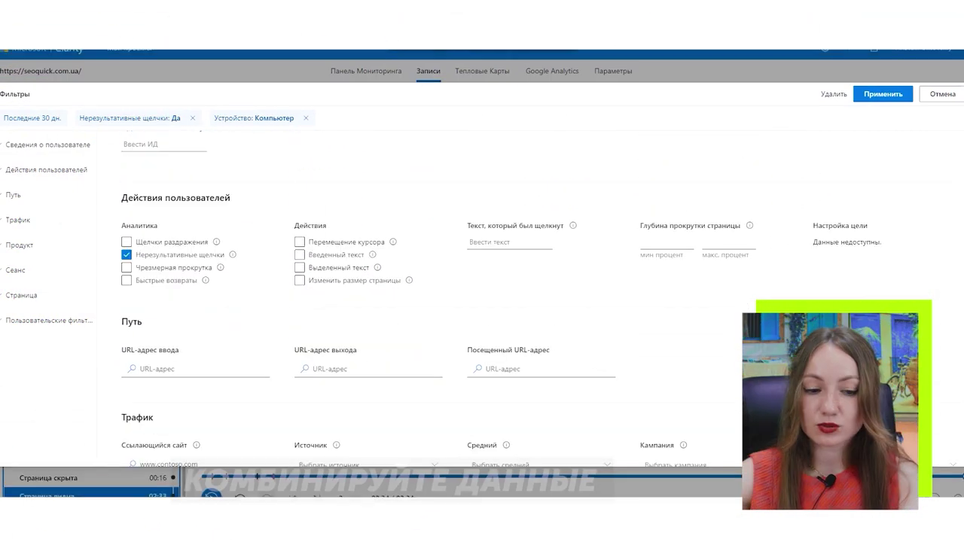
scroll(482, 332, "down", 1)
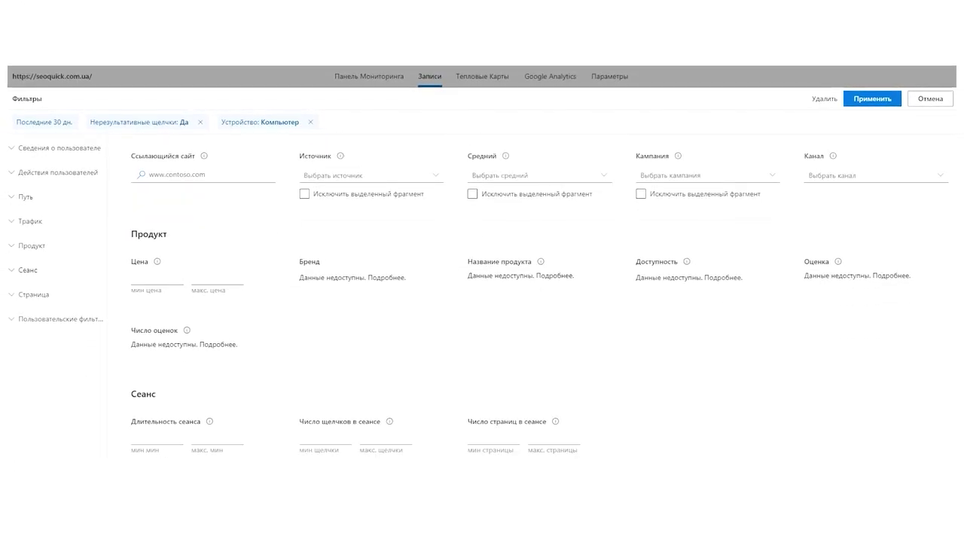
scroll(530, 294, "down", 1)
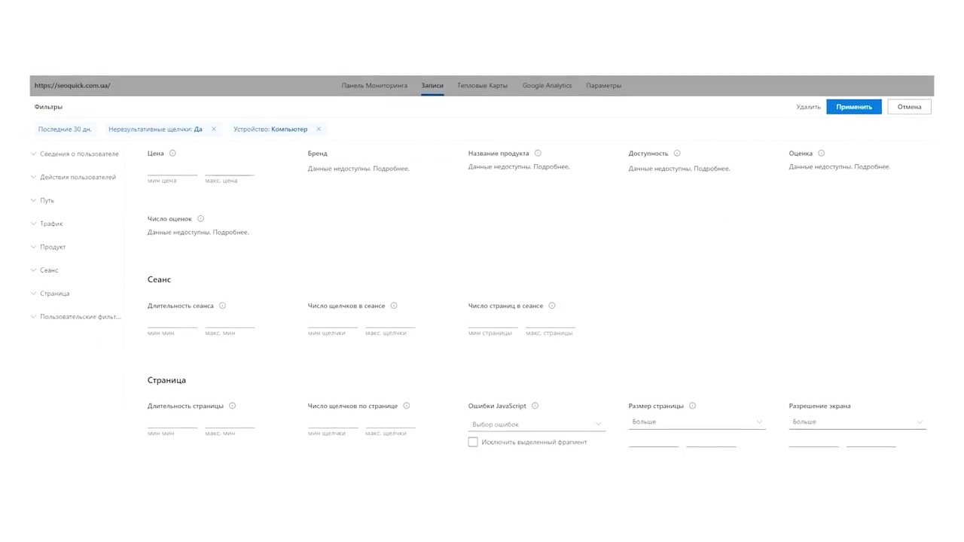
scroll(530, 294, "down", 1)
scroll(530, 293, "up", 5)
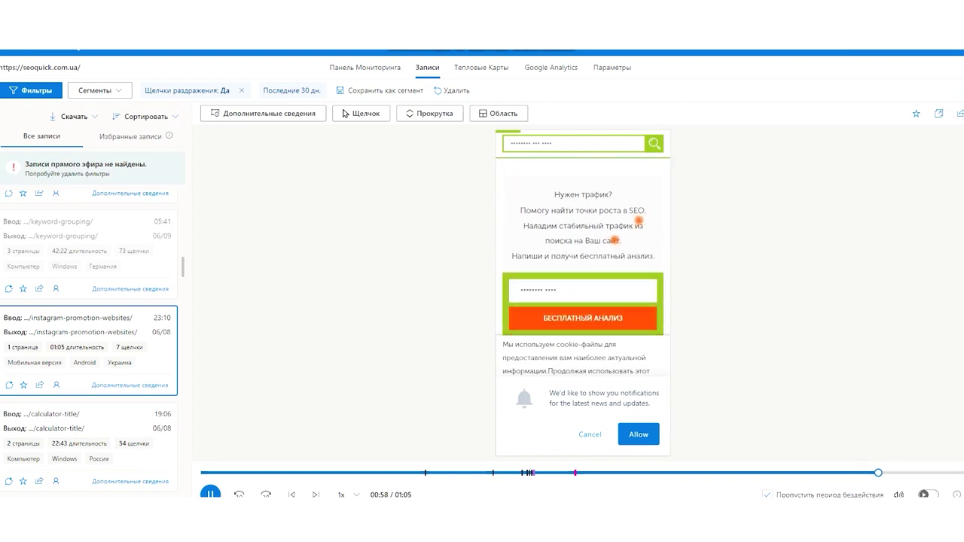
Step: Open the session details of the .../instagram-promotion-websites/ recording and jump to its page resize event at 00:14
left_click(296, 91)
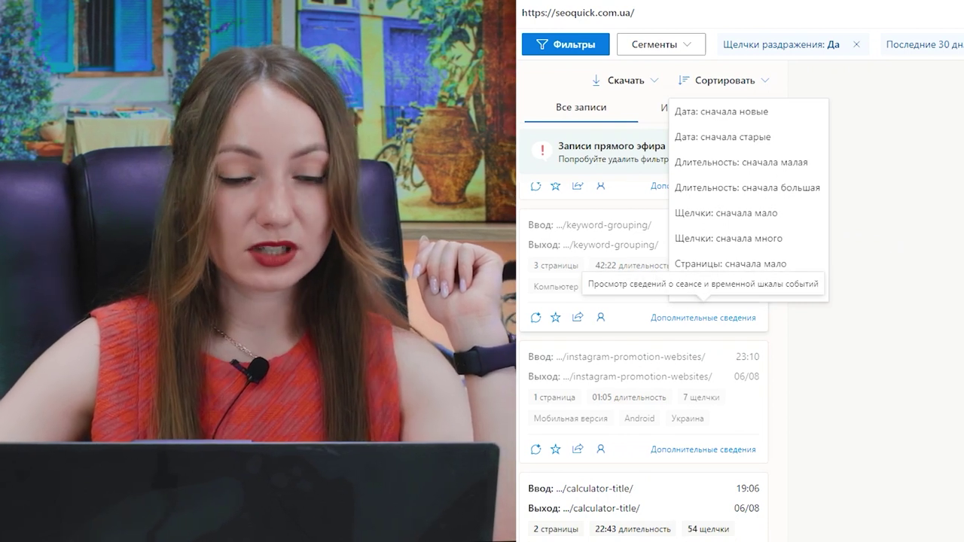
left_click(732, 430)
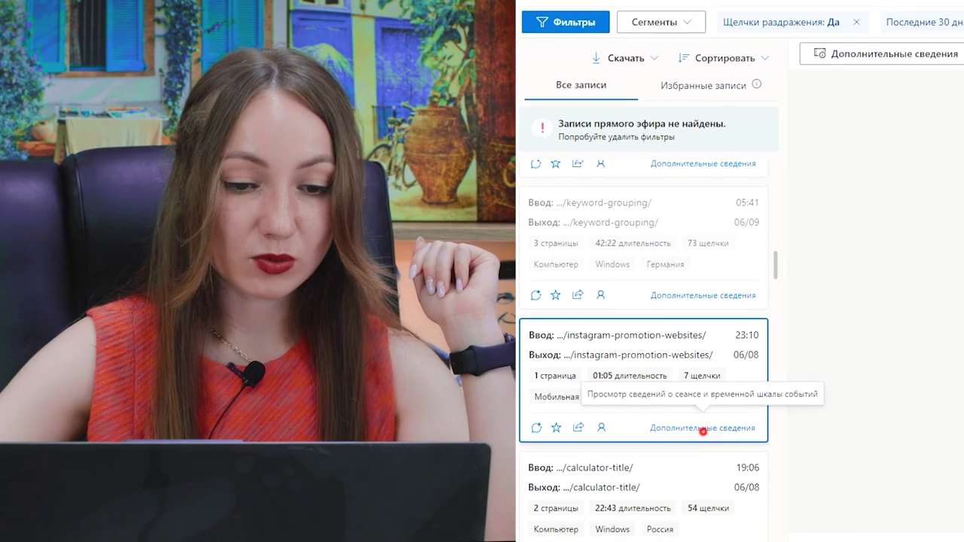
left_click(702, 449)
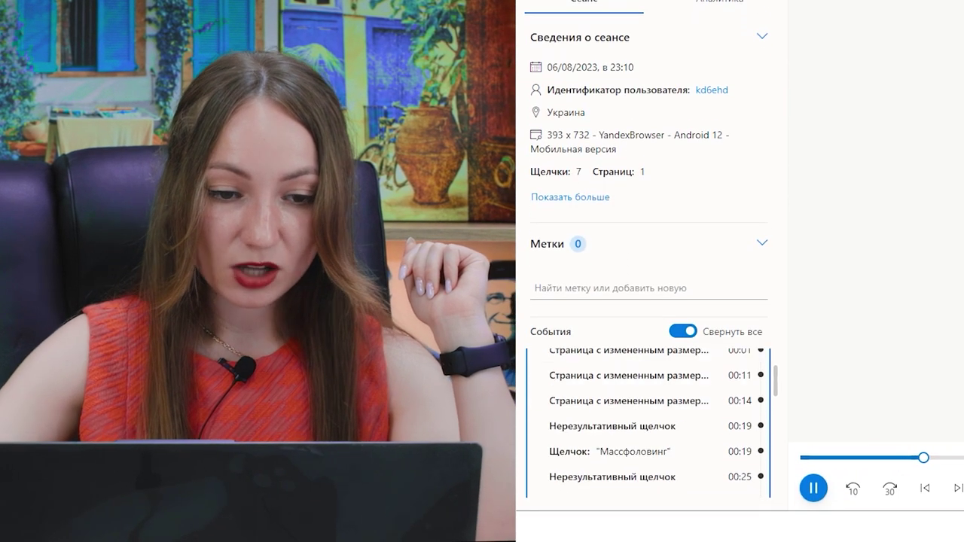
scroll(648, 425, "up", 1)
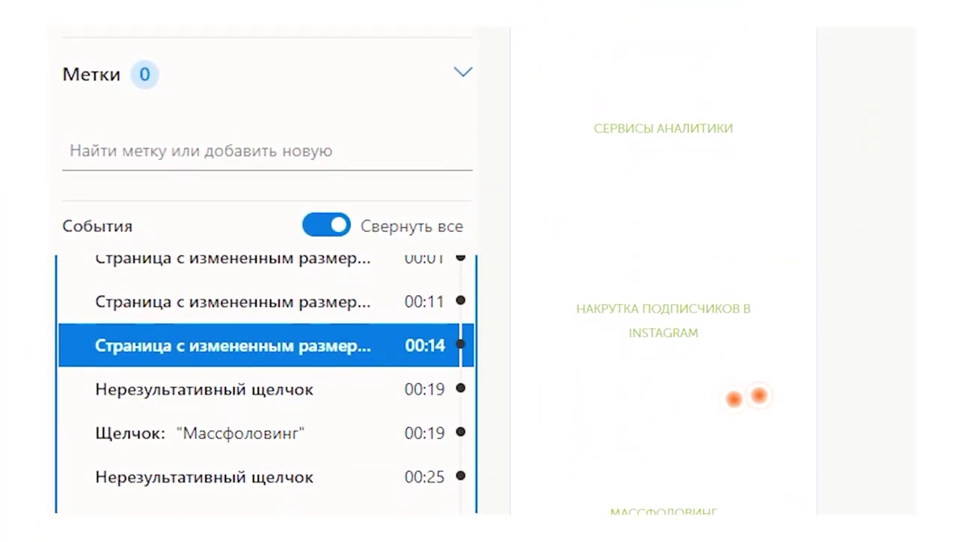
left_click(294, 345)
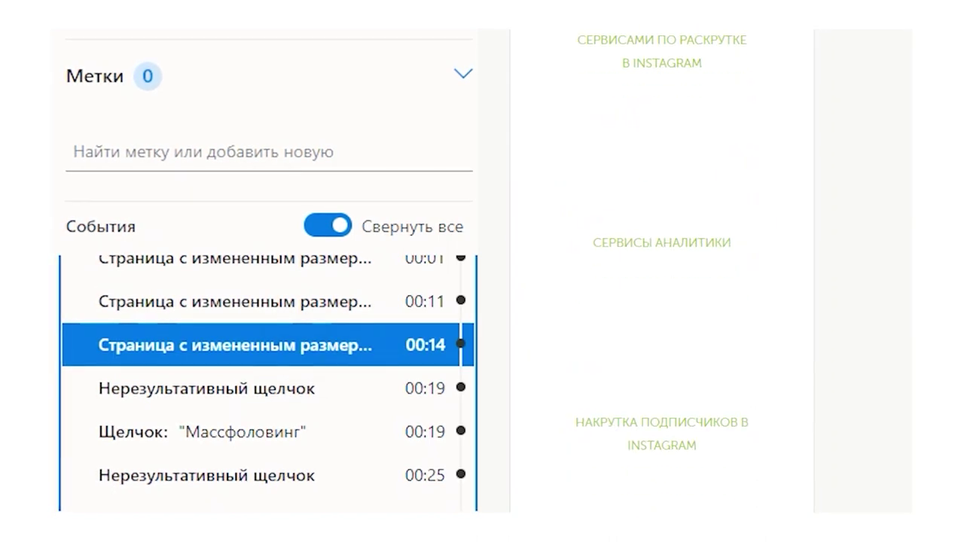